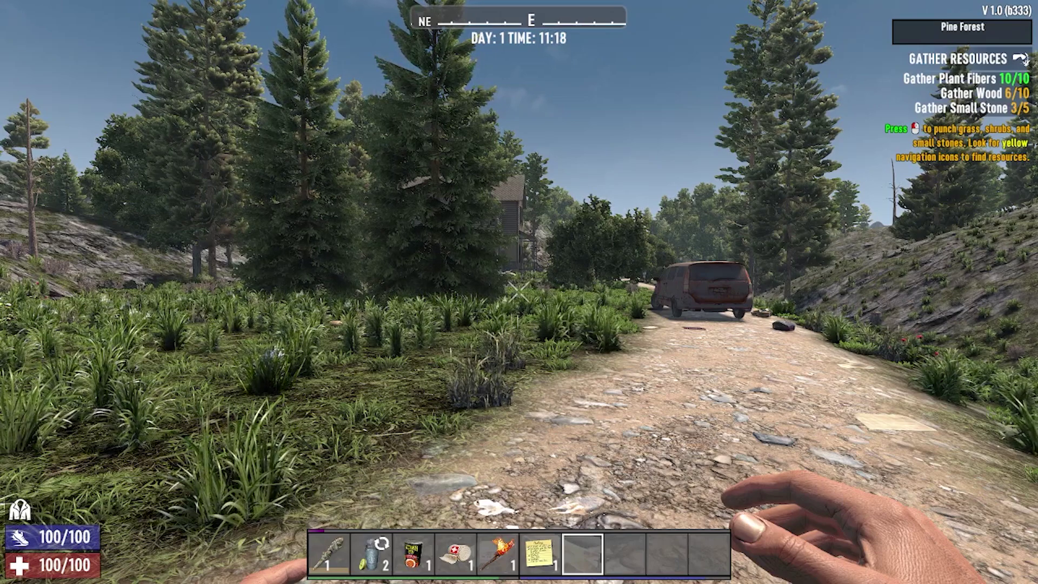
- Pause the game and open the Movement key bindings under Options > Keyboard/Mouse
key(Escape)
click(126, 23)
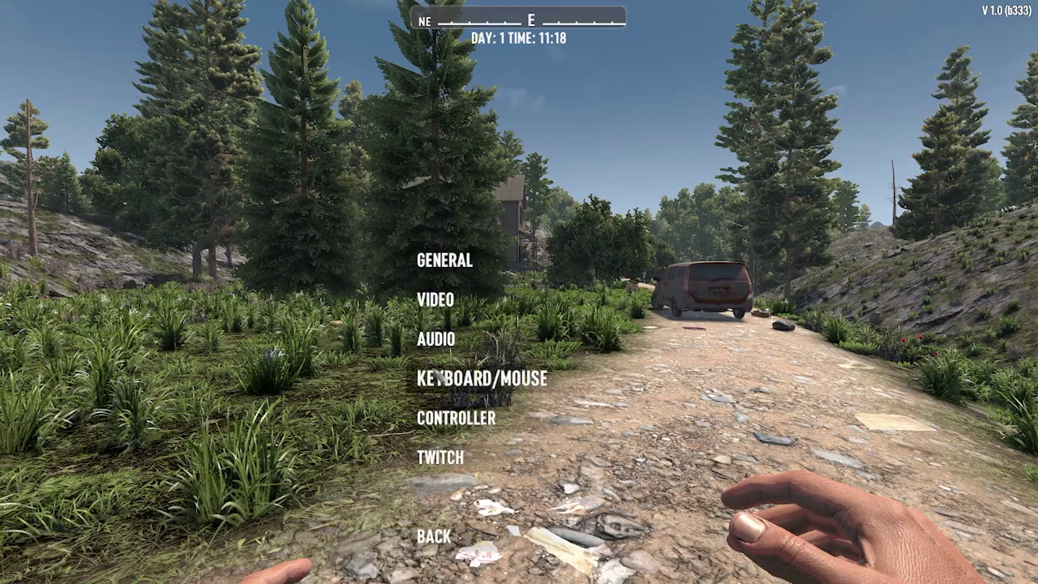
click(454, 379)
click(237, 95)
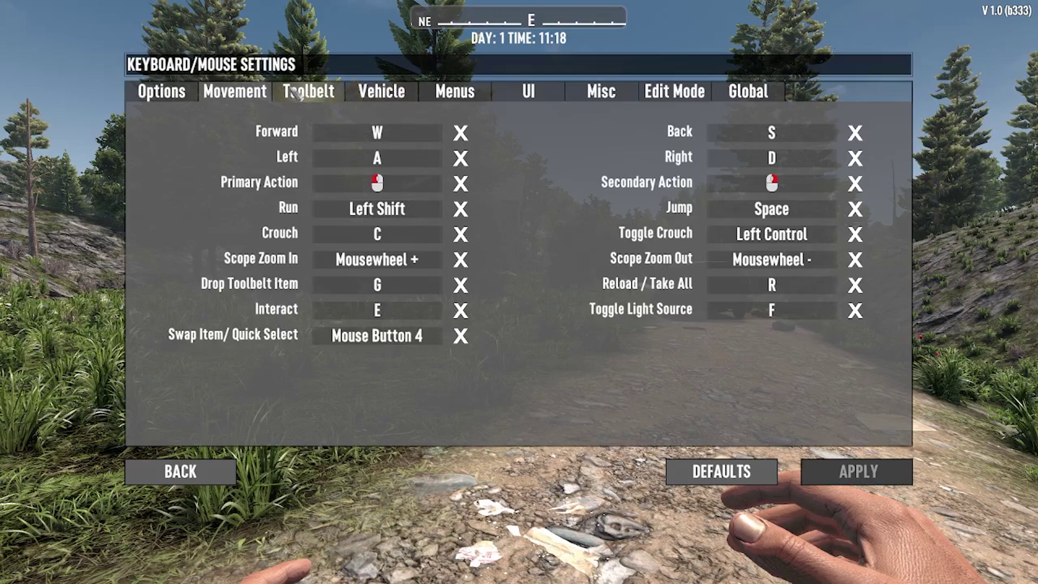
- Show the Toolbelt bindings, with Slot 1 through Slot 10 on keys 1 to 0
click(296, 96)
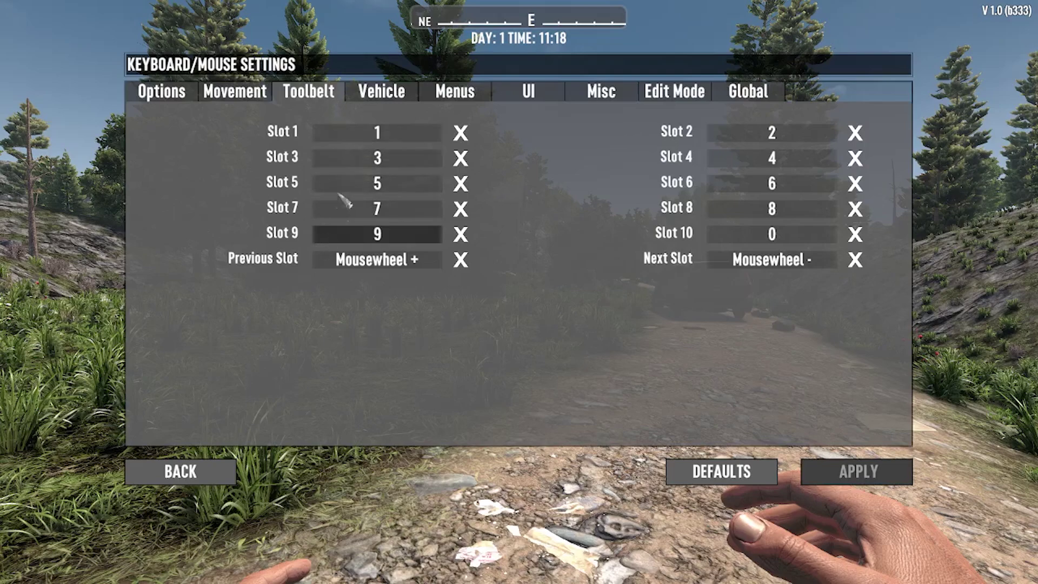
- Browse the Vehicle, Menus, UI, Misc, Edit Mode and Global binding categories
click(401, 91)
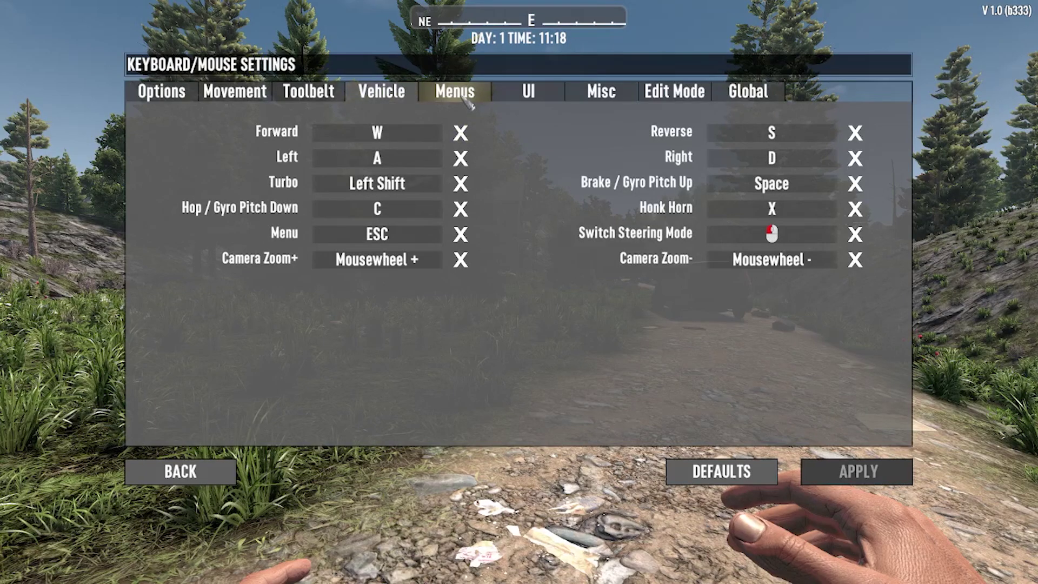
click(468, 97)
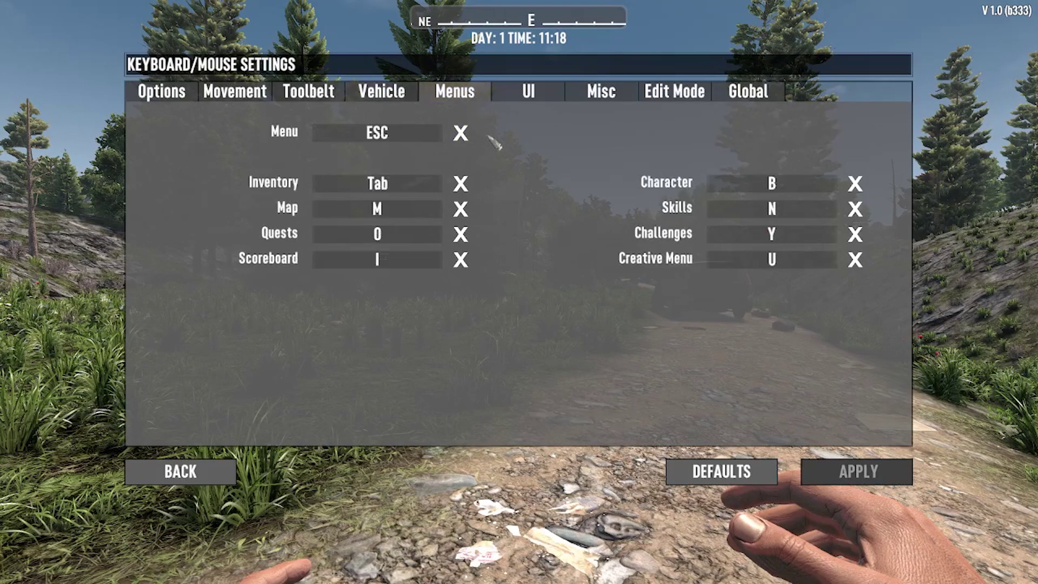
click(535, 96)
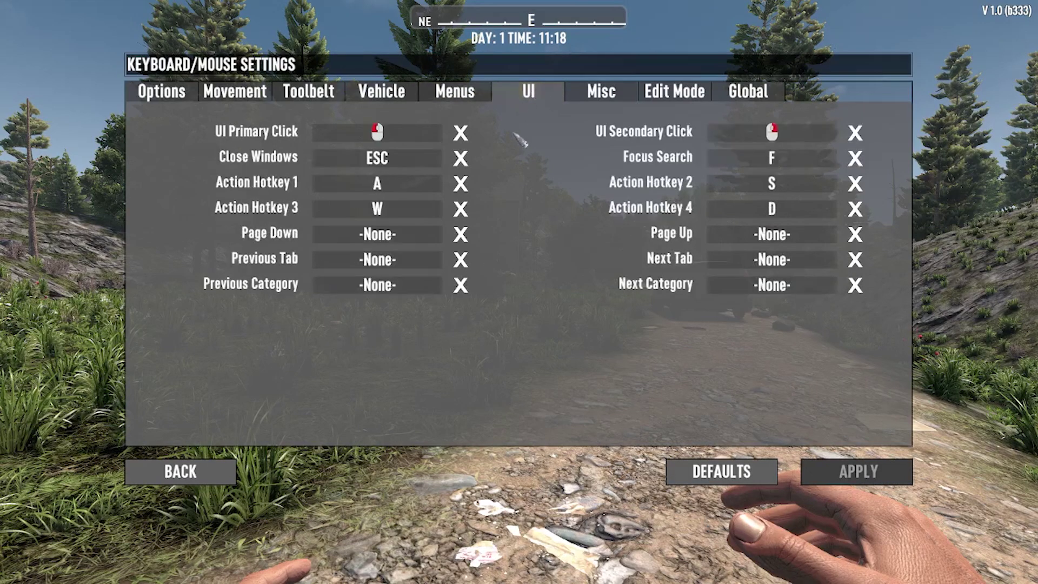
click(602, 95)
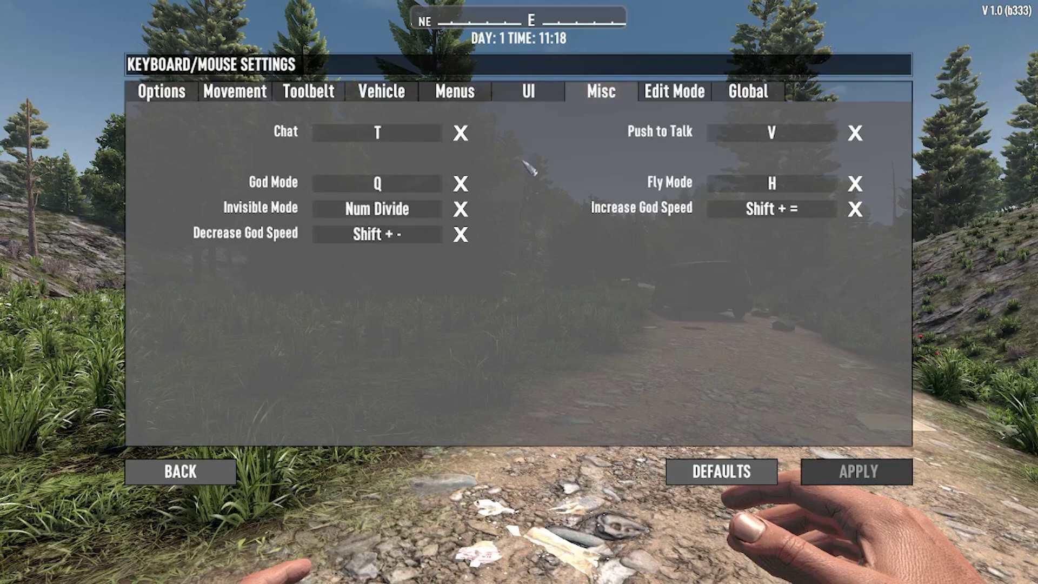
click(671, 98)
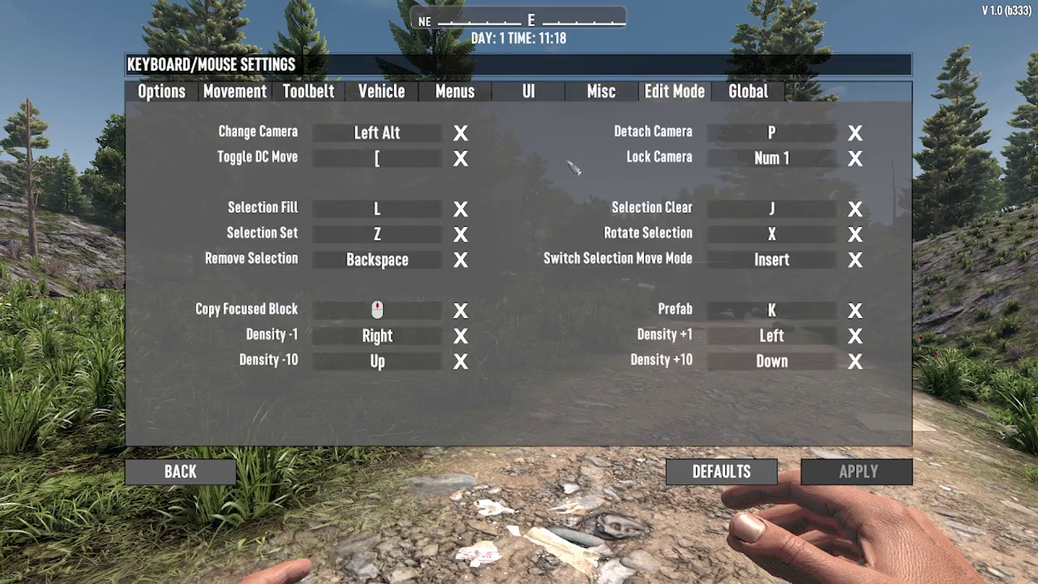
click(771, 102)
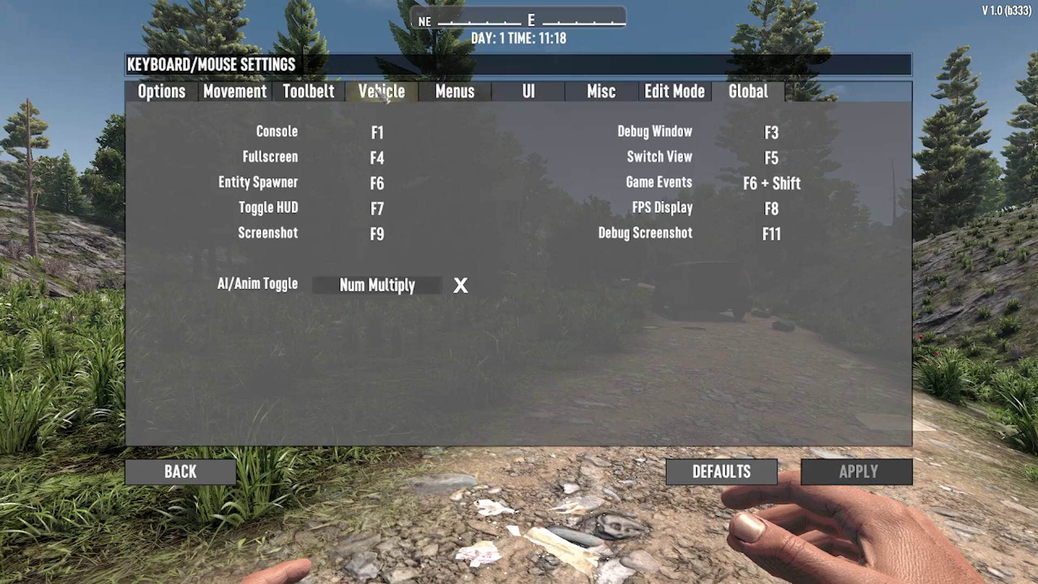
- Revisit Movement, Mouse, Vehicle, Menus and UI bindings, ending on Misc with Chat on T
click(234, 91)
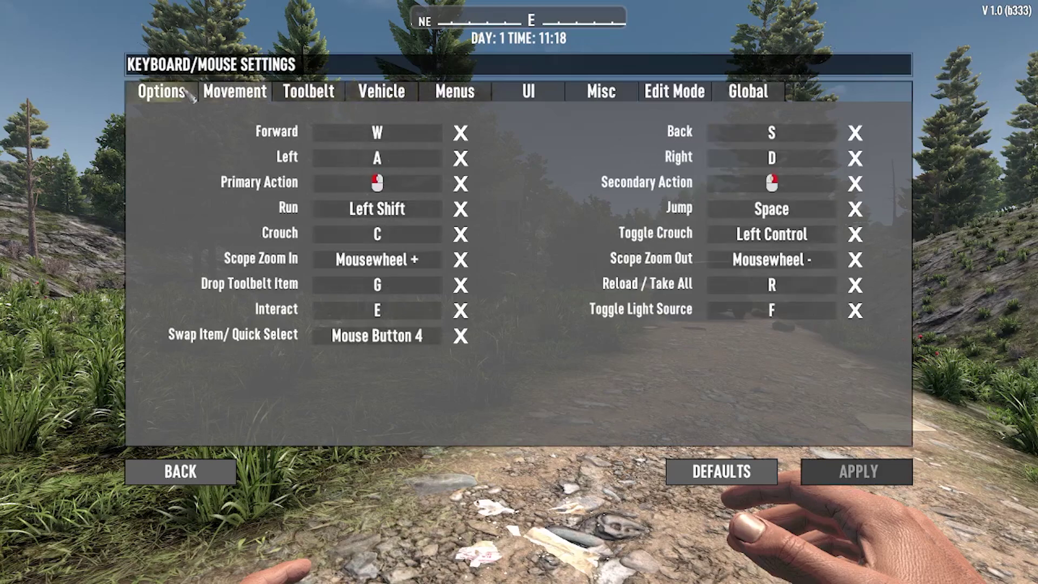
click(162, 92)
click(381, 93)
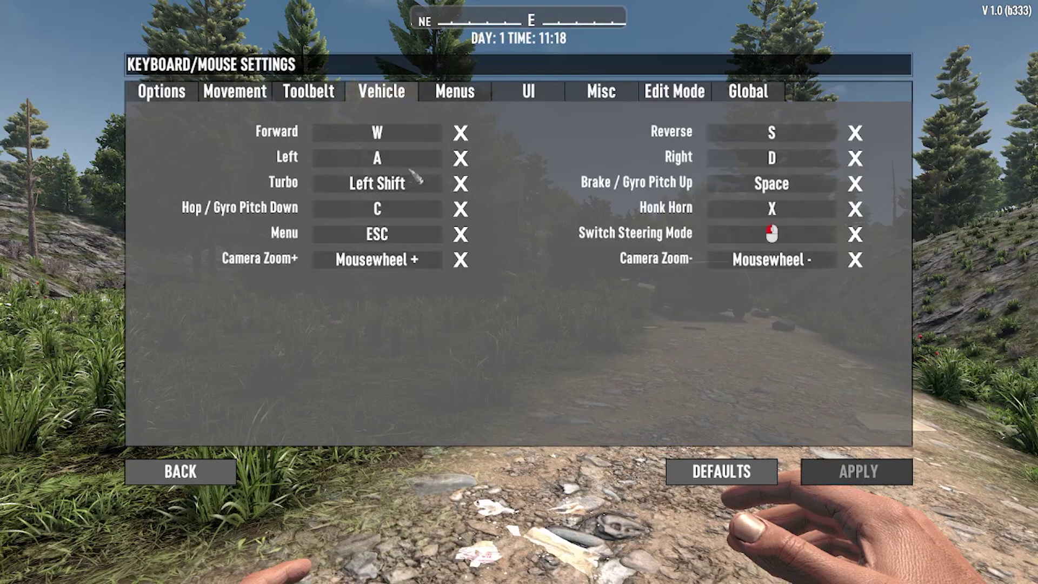
click(448, 102)
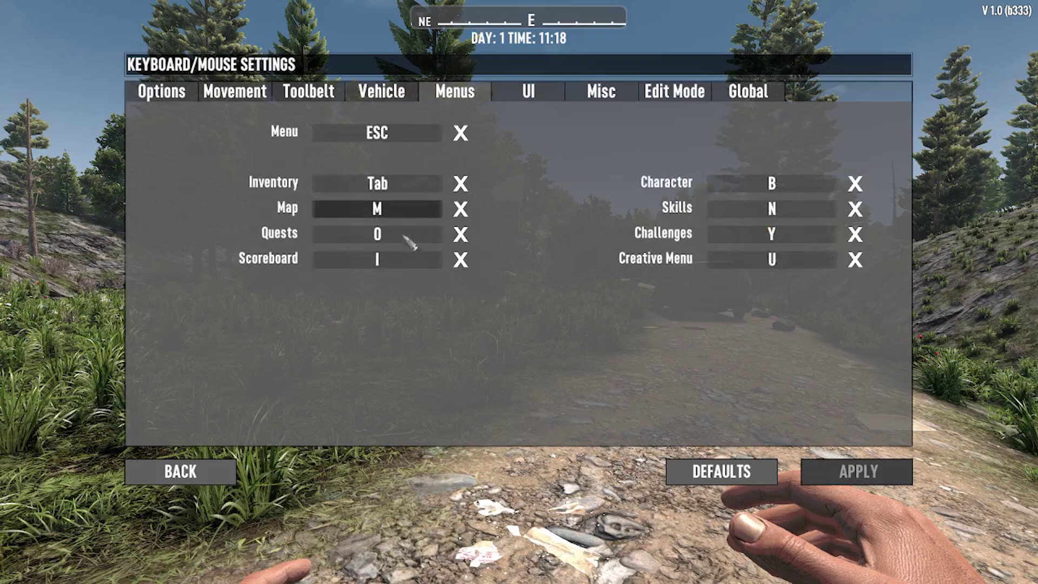
click(536, 91)
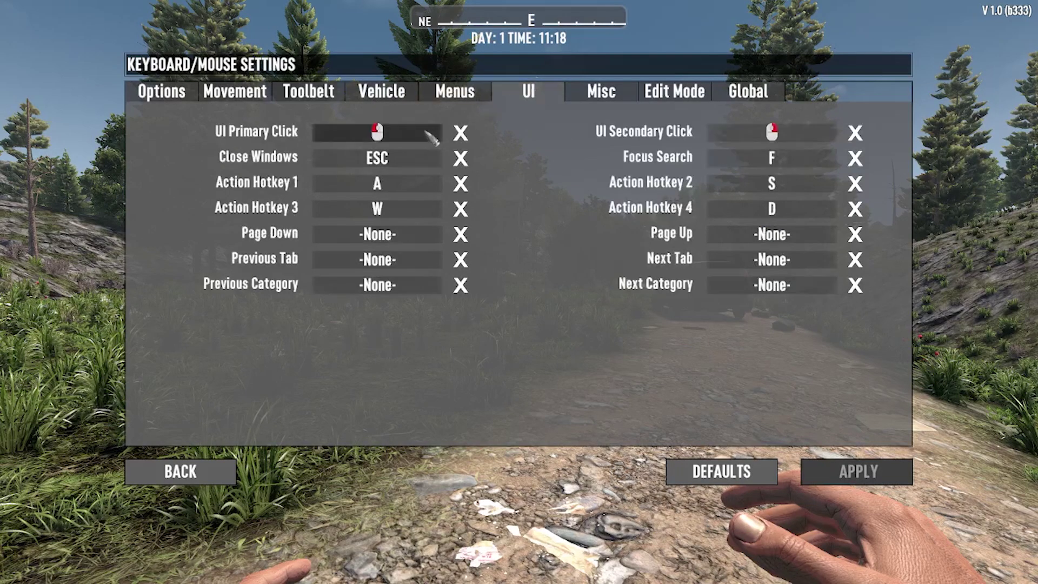
click(601, 95)
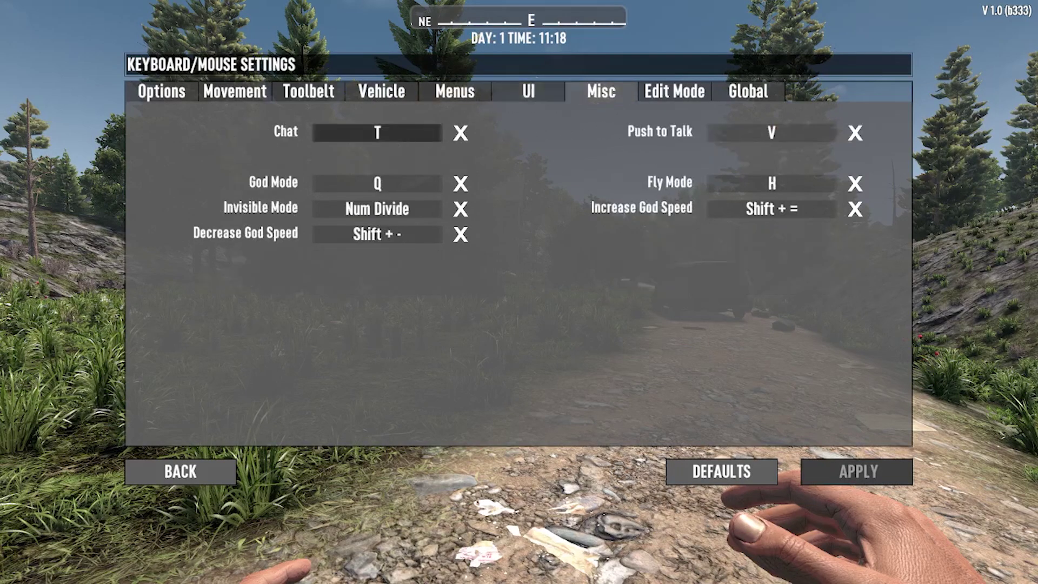
- Rebind Chat to Return and apply, then restore default bindings and apply
click(435, 139)
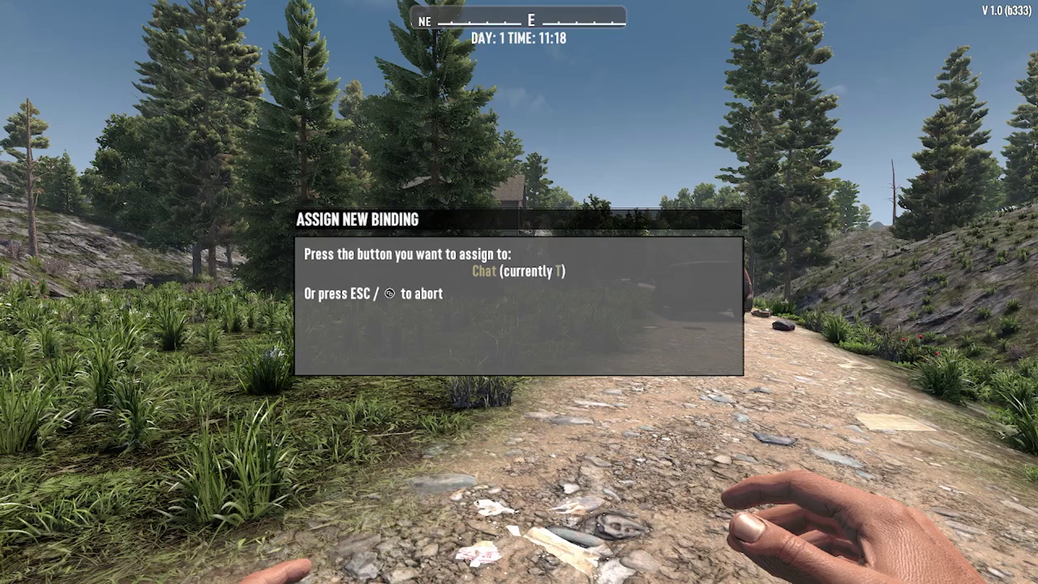
key(Return)
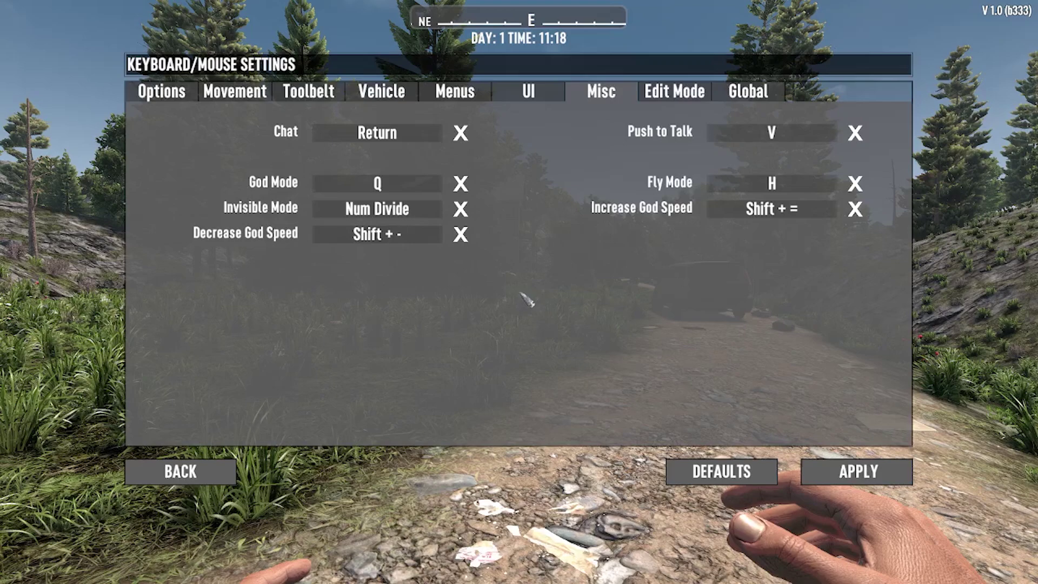
click(851, 480)
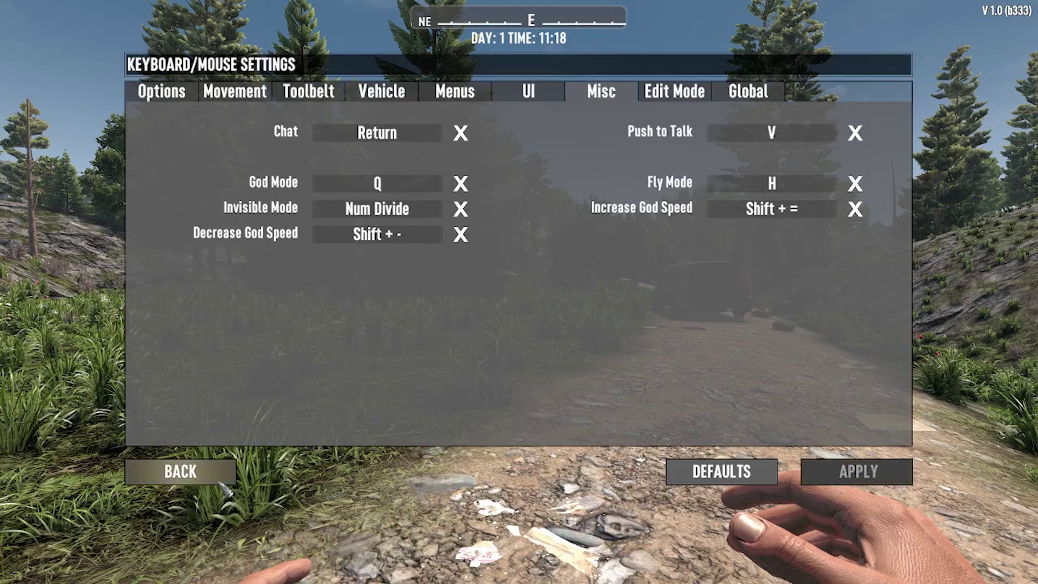
click(720, 472)
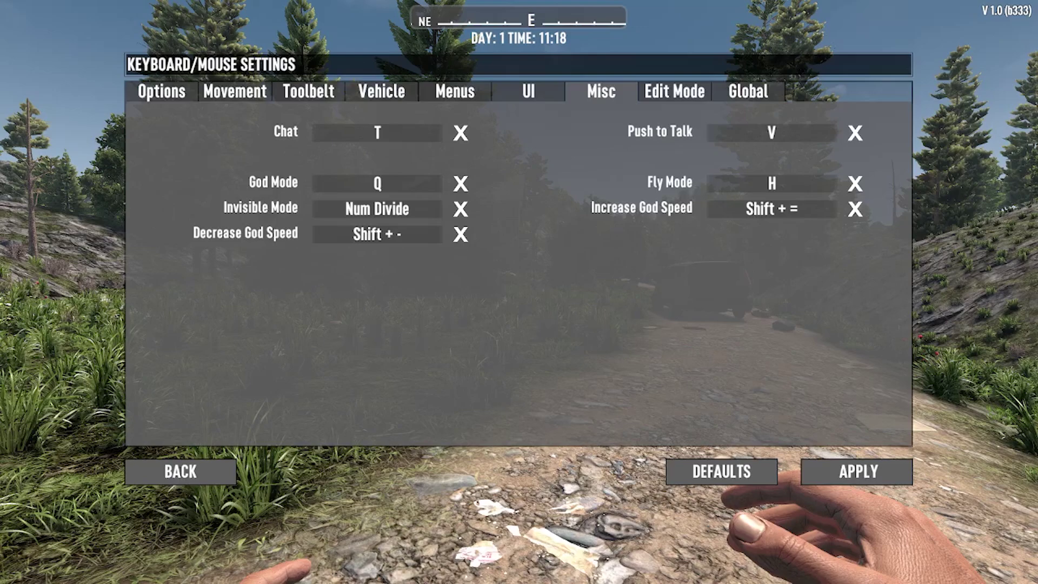
click(805, 468)
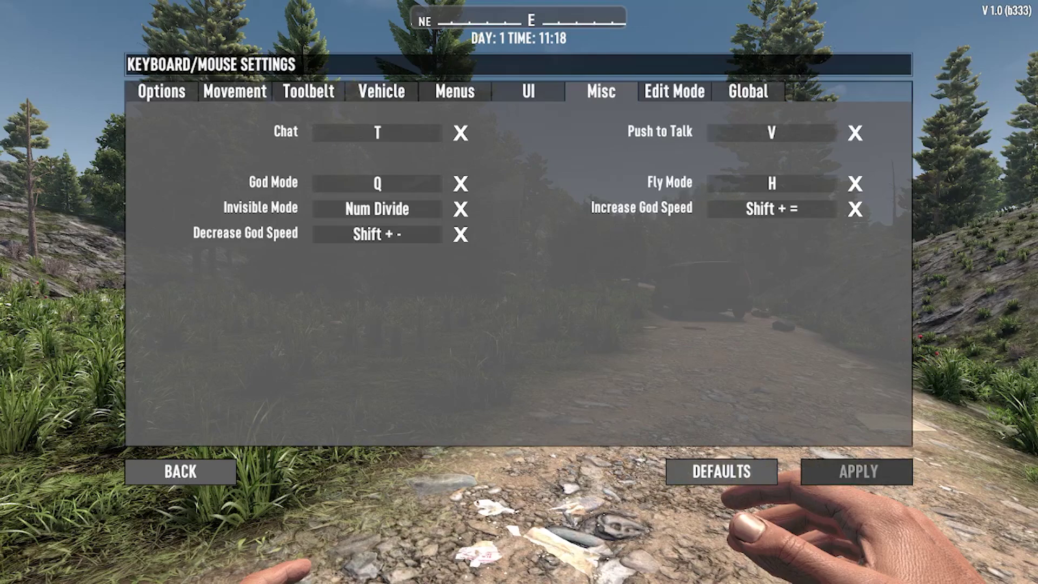
- Leave Keyboard/Mouse settings and Options to resume the game with Chat on T
click(178, 473)
click(430, 536)
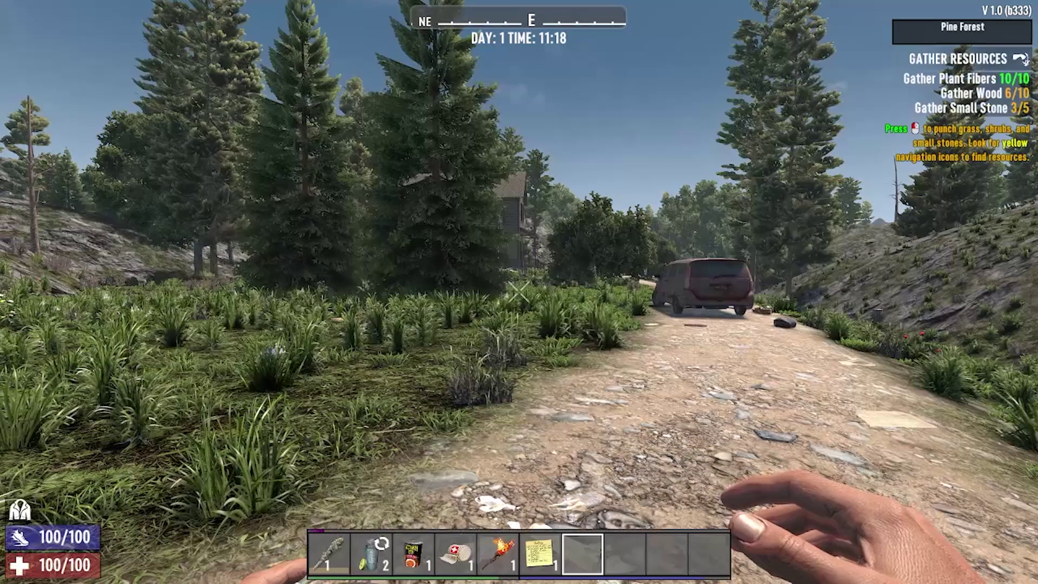